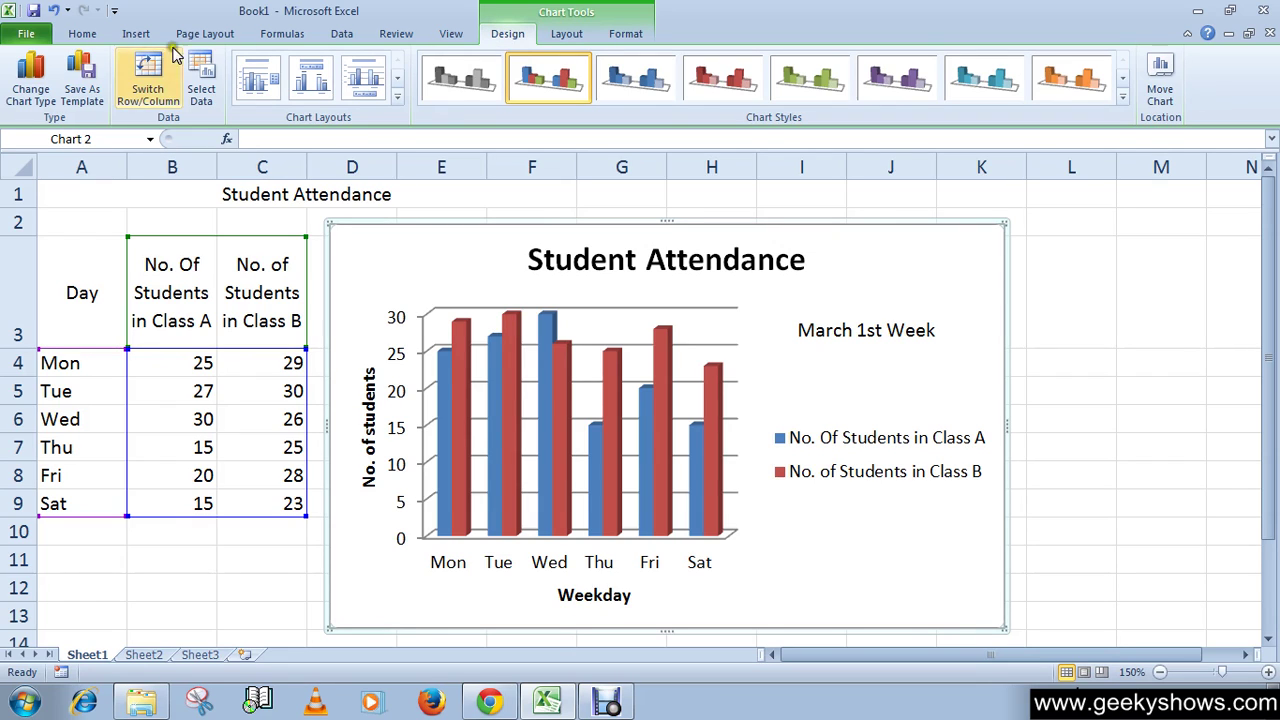
Open the Change Chart Type dialog for the Student Attendance chart
click(40, 108)
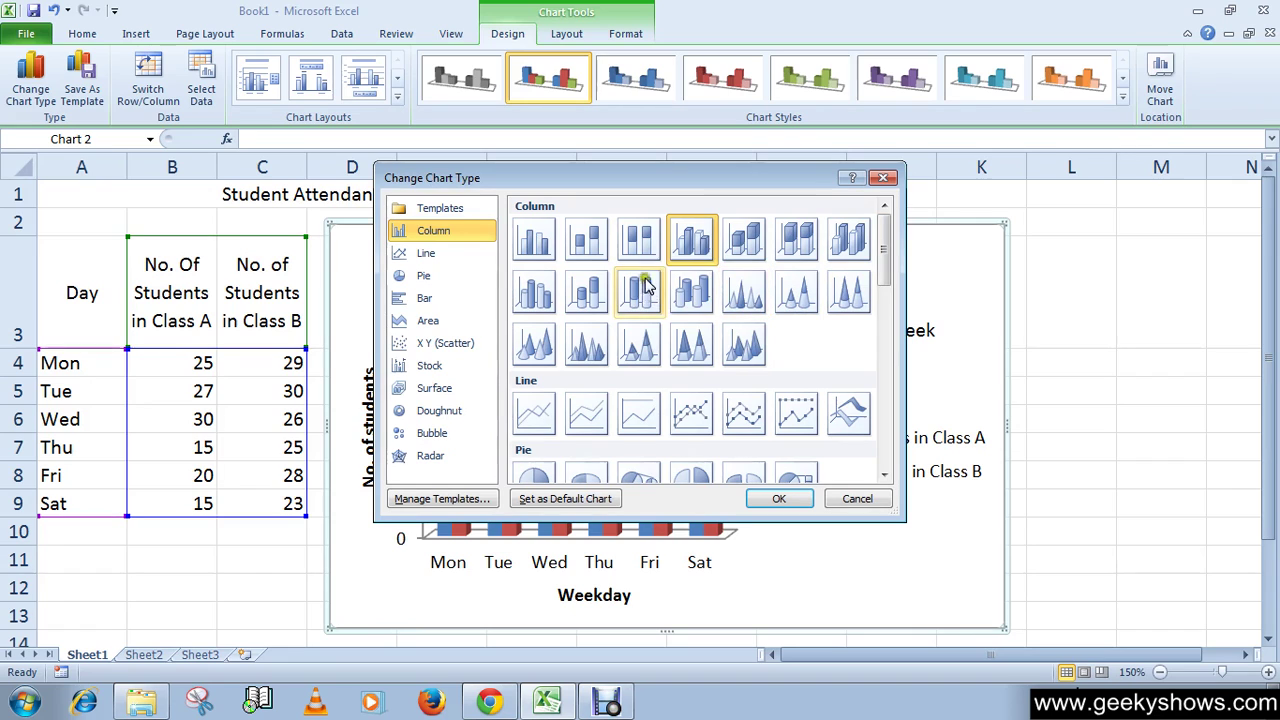
Preview the Pie, Bar, XY and Surface families, then pick the 3-D Cone column variant
drag(881, 263, 886, 300)
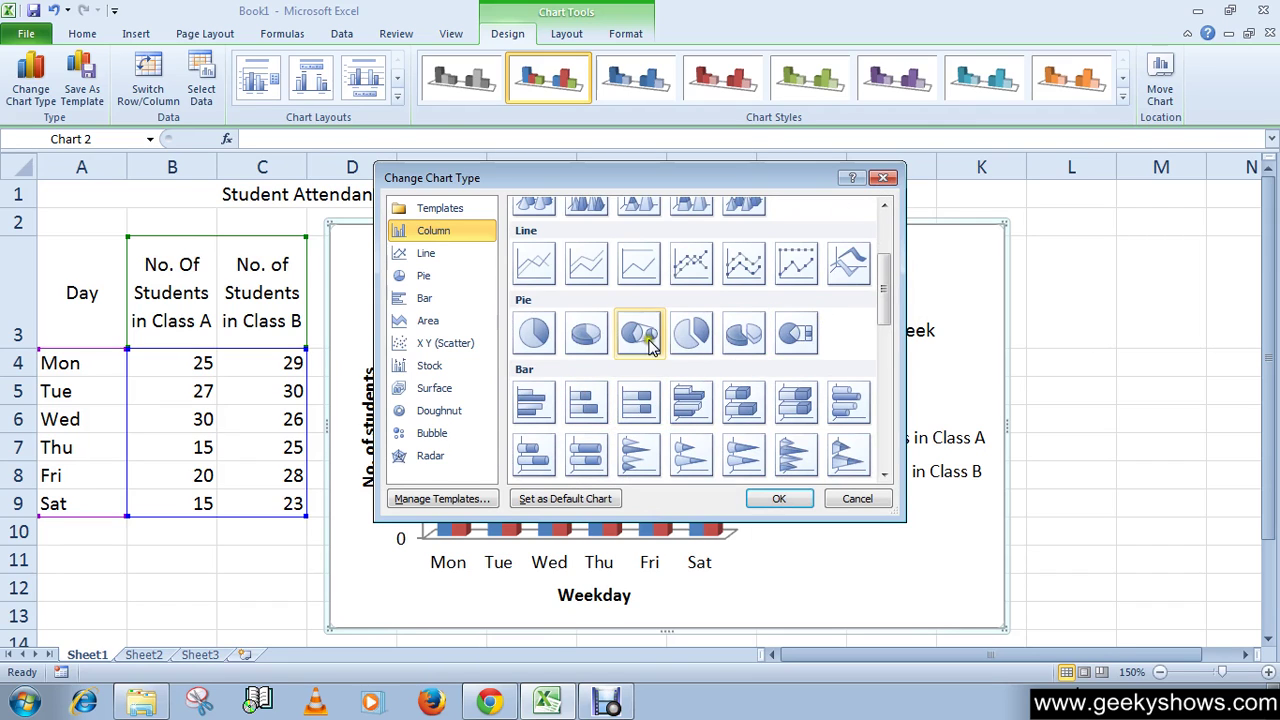
drag(871, 302, 884, 245)
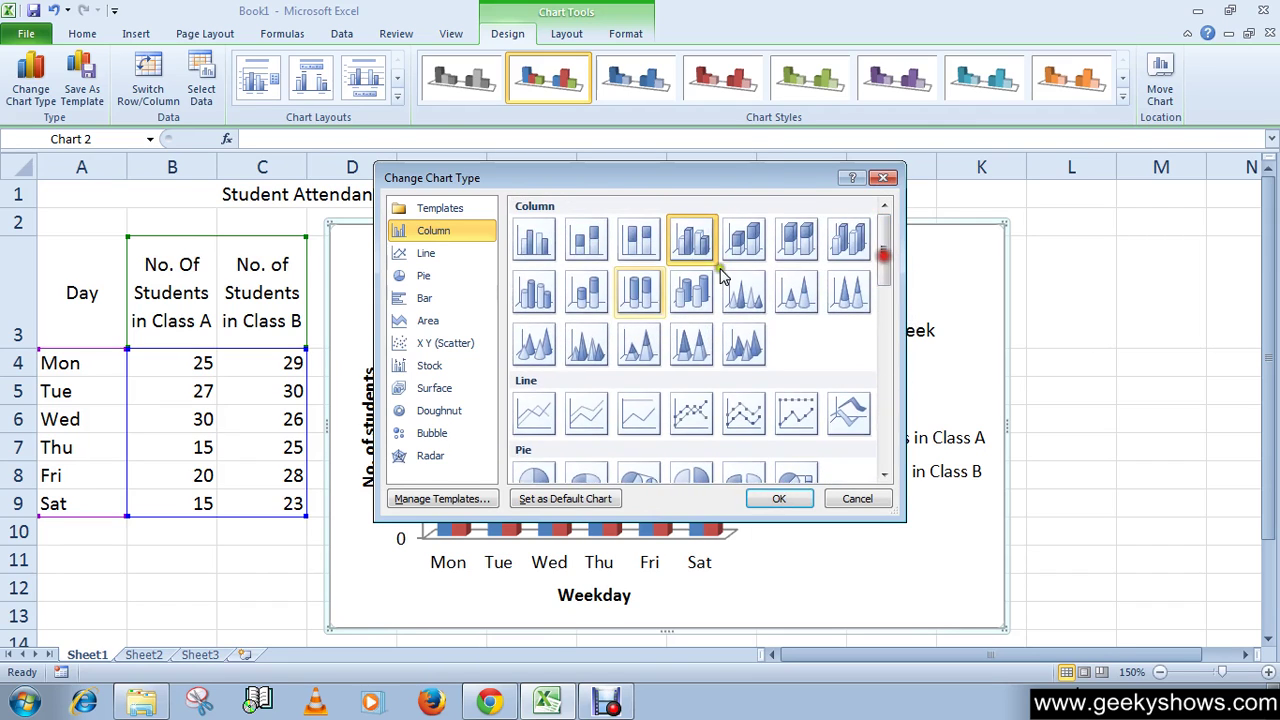
click(424, 275)
click(424, 298)
click(445, 343)
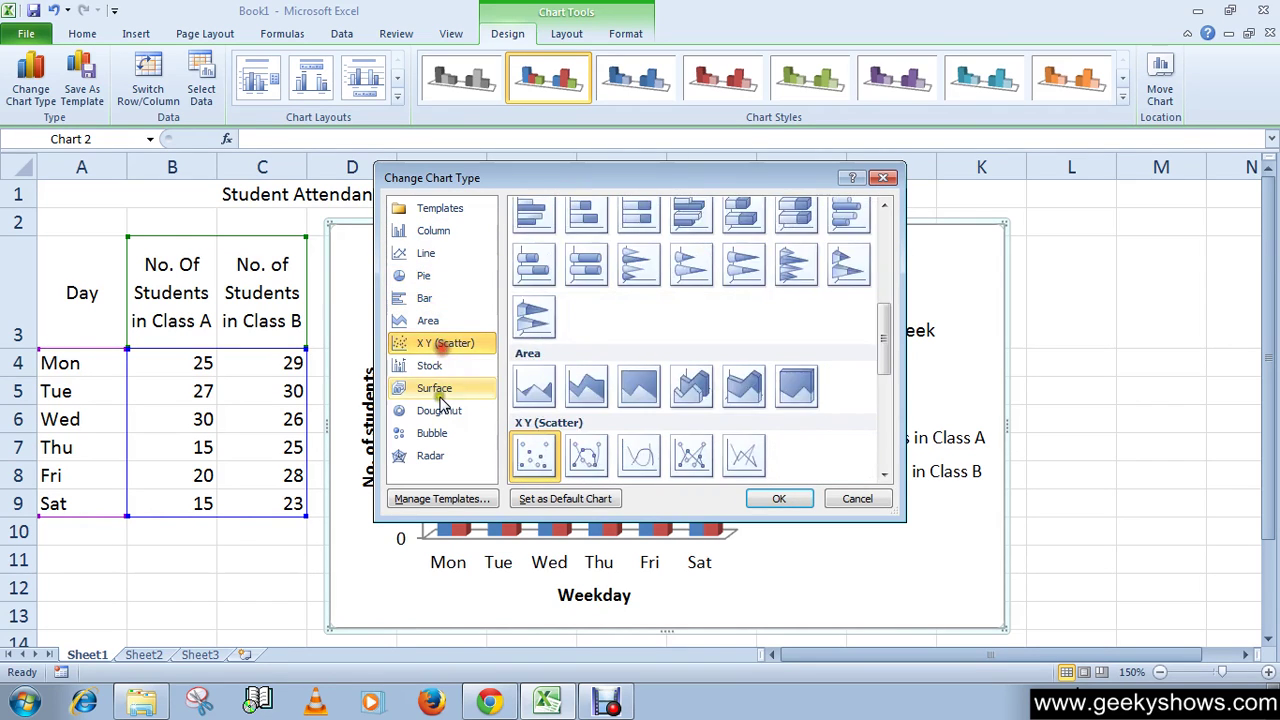
click(434, 388)
click(449, 233)
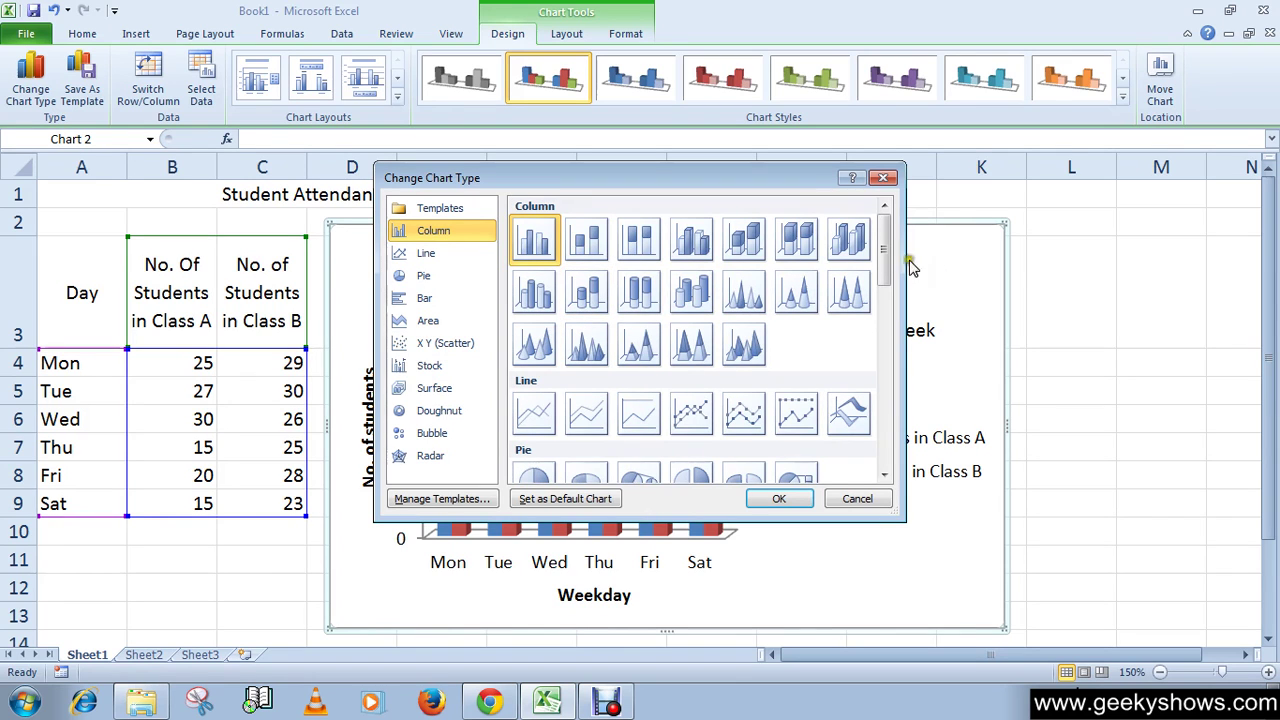
mouse_move(884, 263)
mouse_down()
mouse_move(884, 322)
mouse_move(883, 243)
mouse_up()
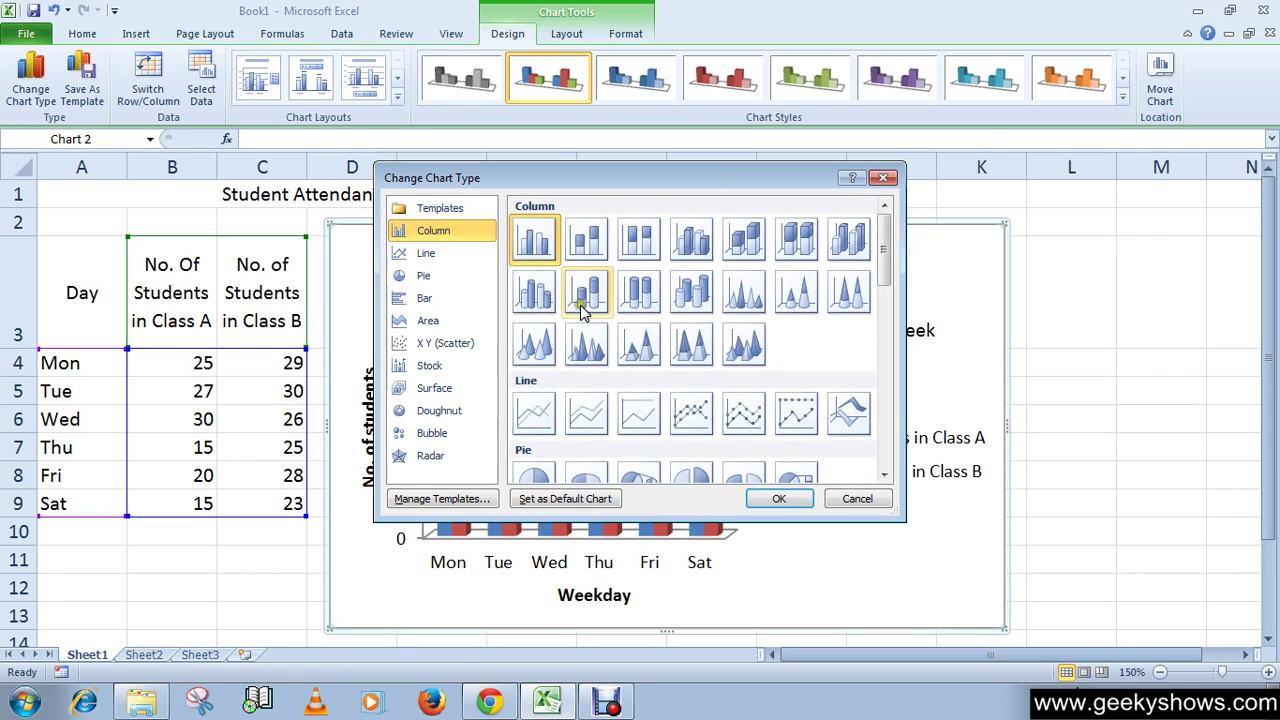
click(536, 343)
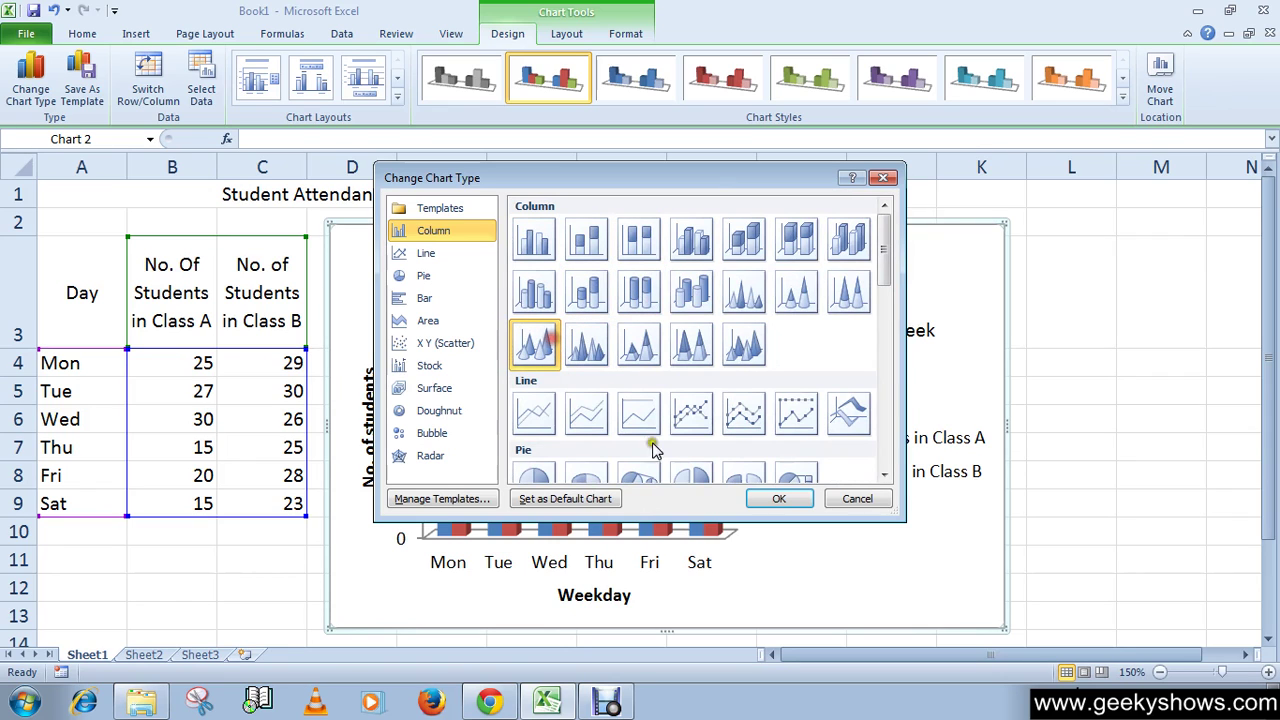
Apply the 3-D Cone type to the attendance chart, then undo back to 3-D clustered columns
click(778, 500)
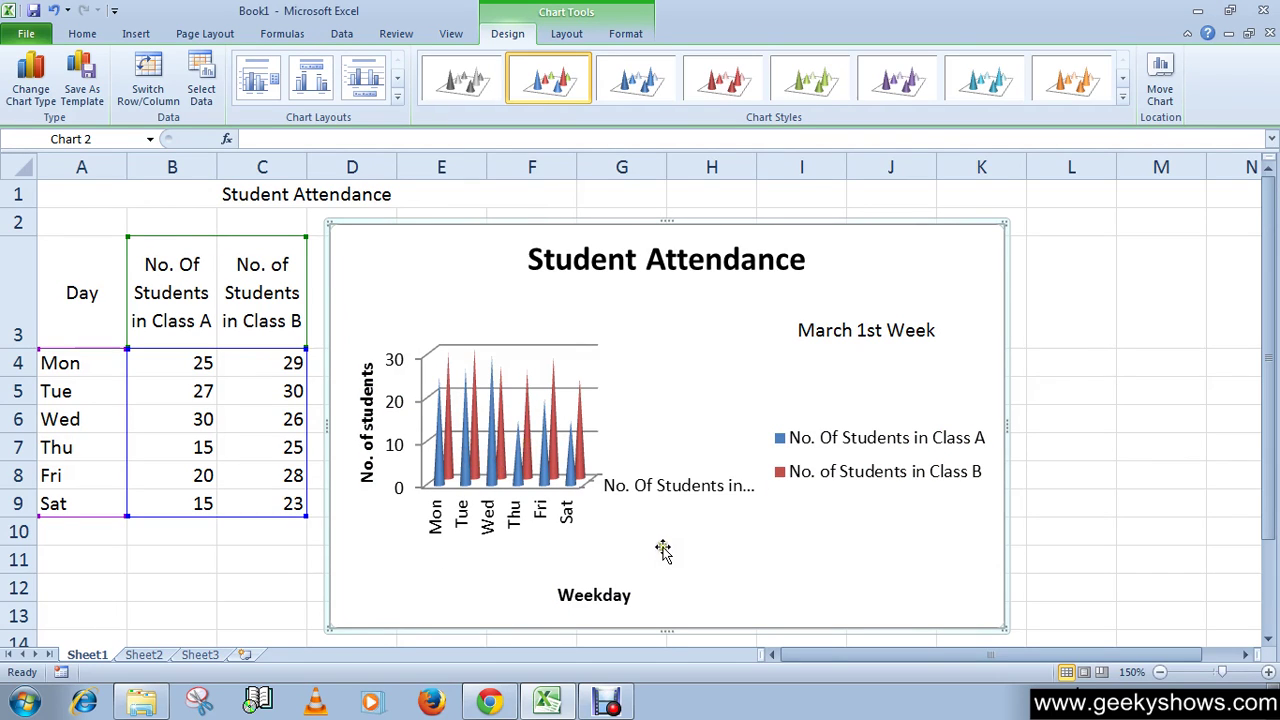
key(ctrl+z)
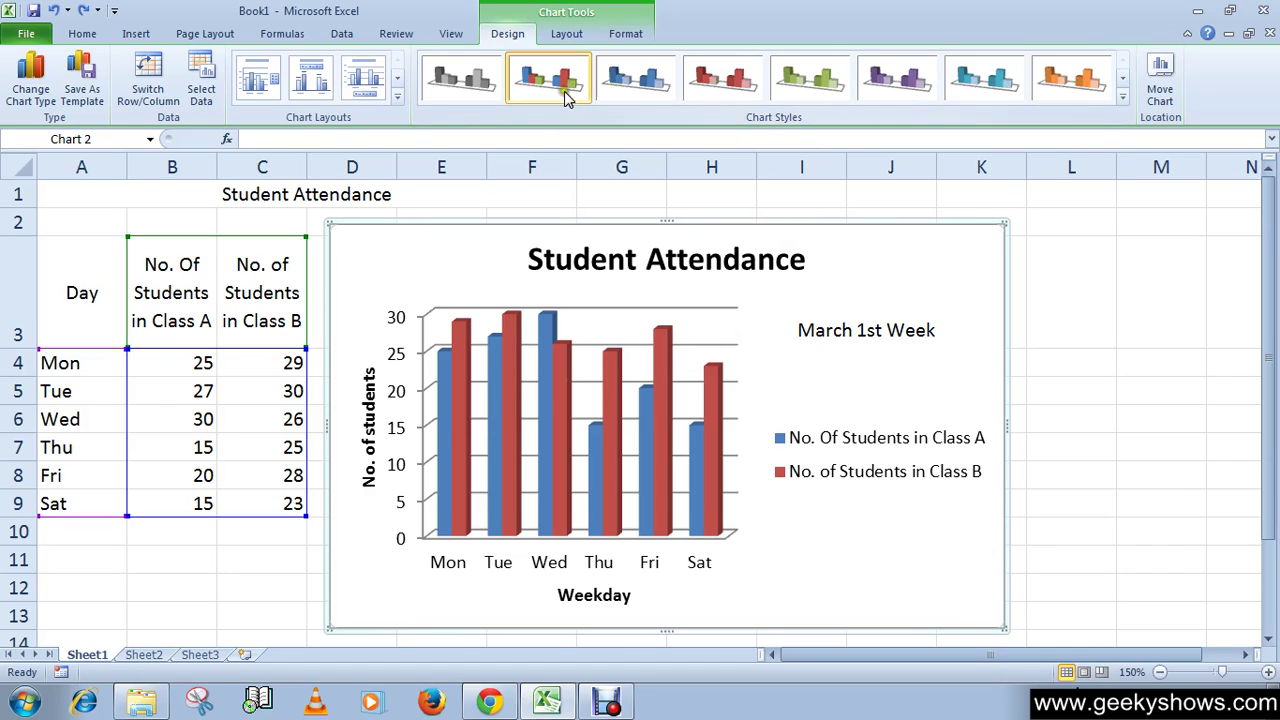
click(508, 35)
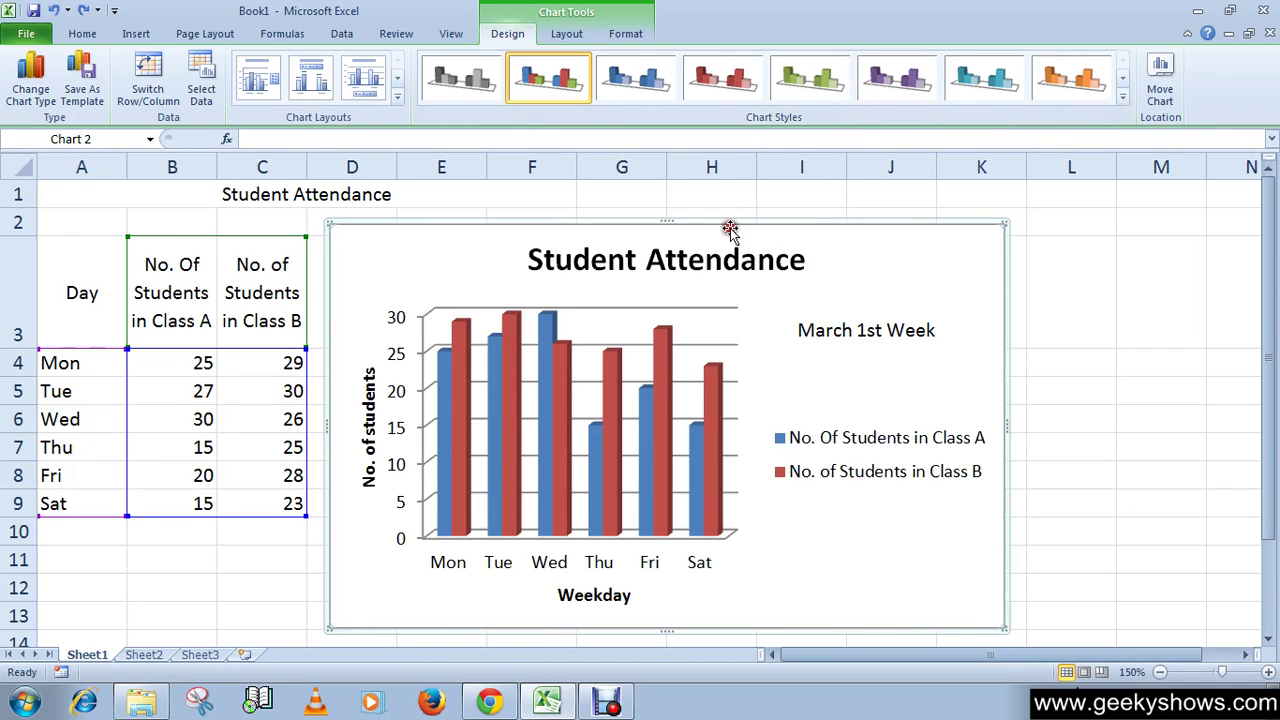
click(1121, 100)
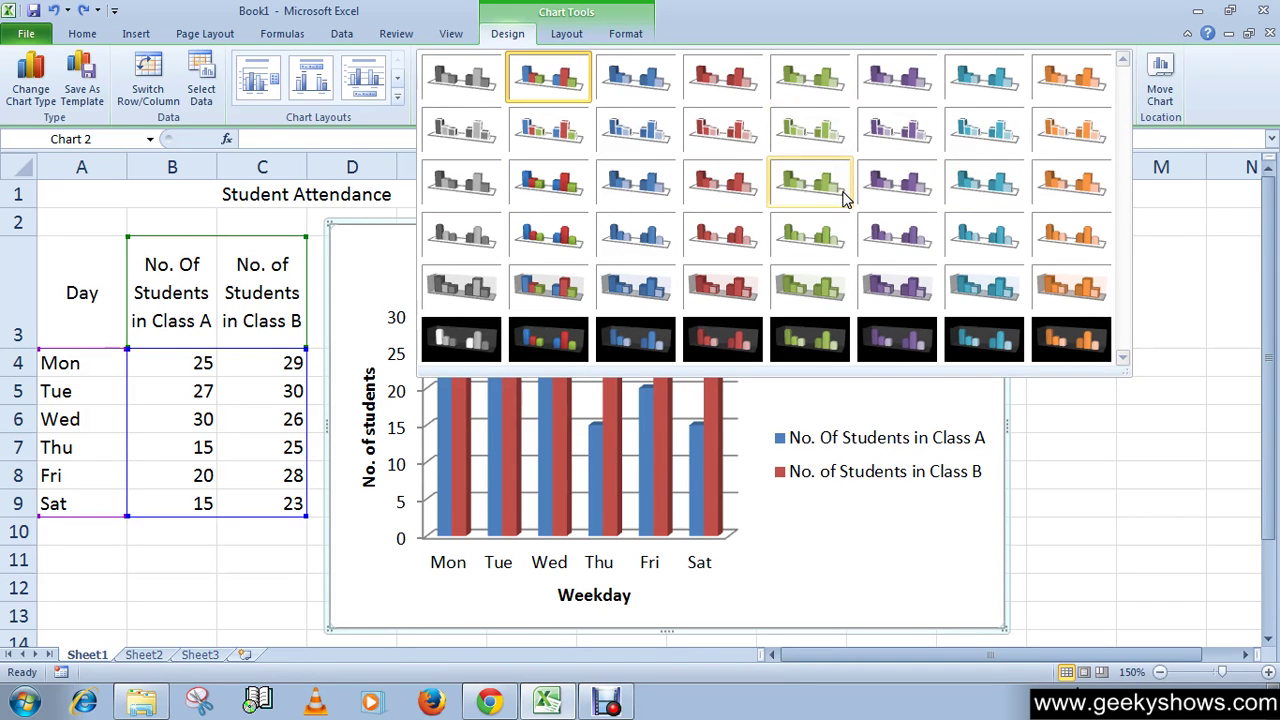
click(888, 195)
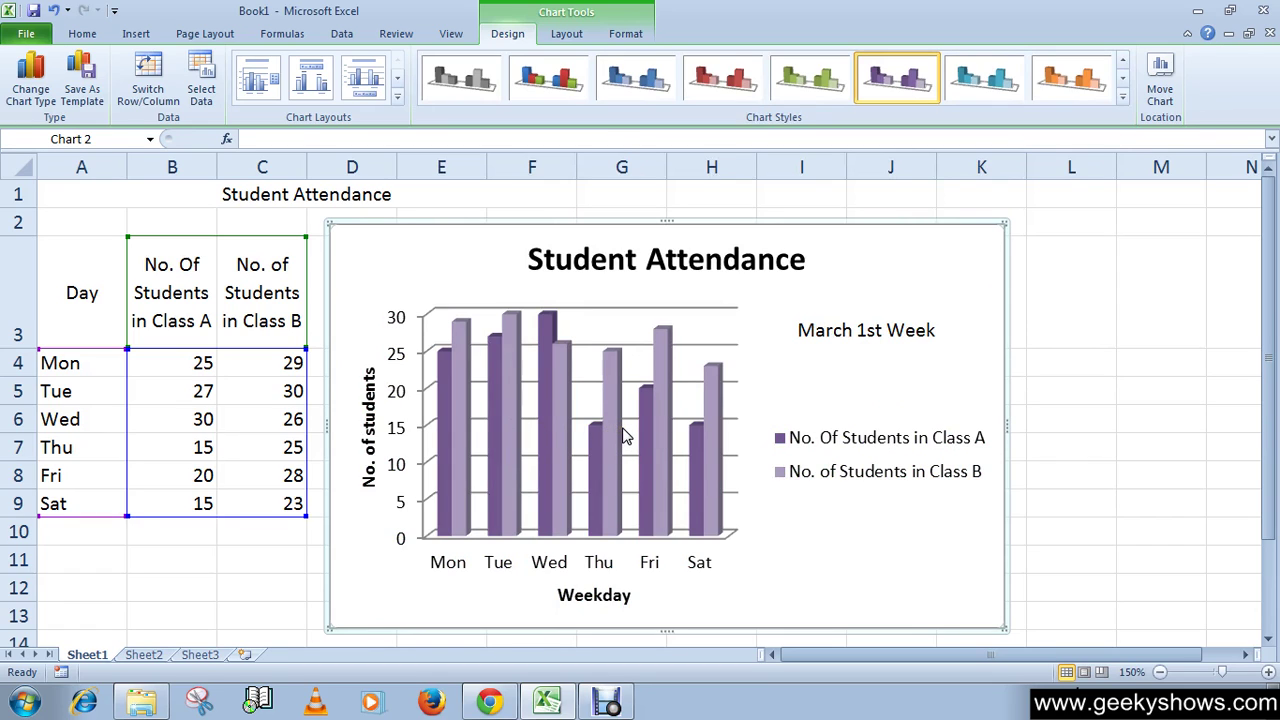
key(ctrl+z)
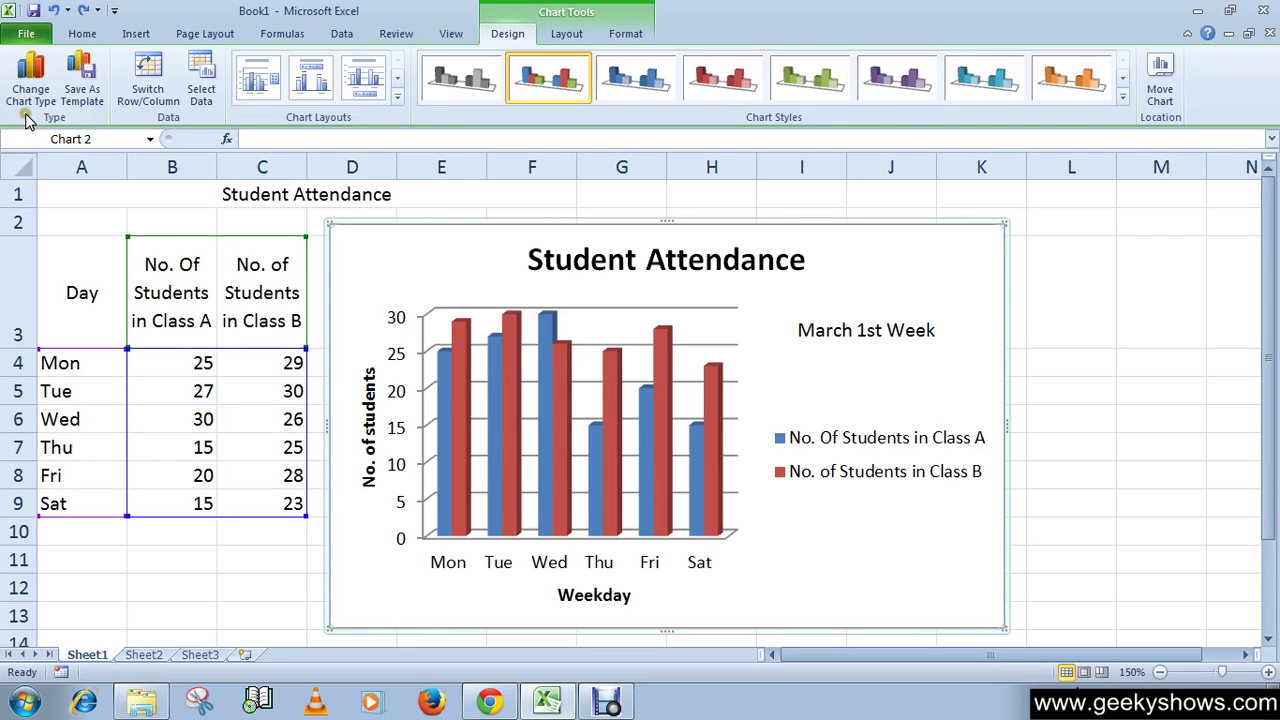
In Select Data Source, delete the Class A series so only Class B columns are charted
click(202, 94)
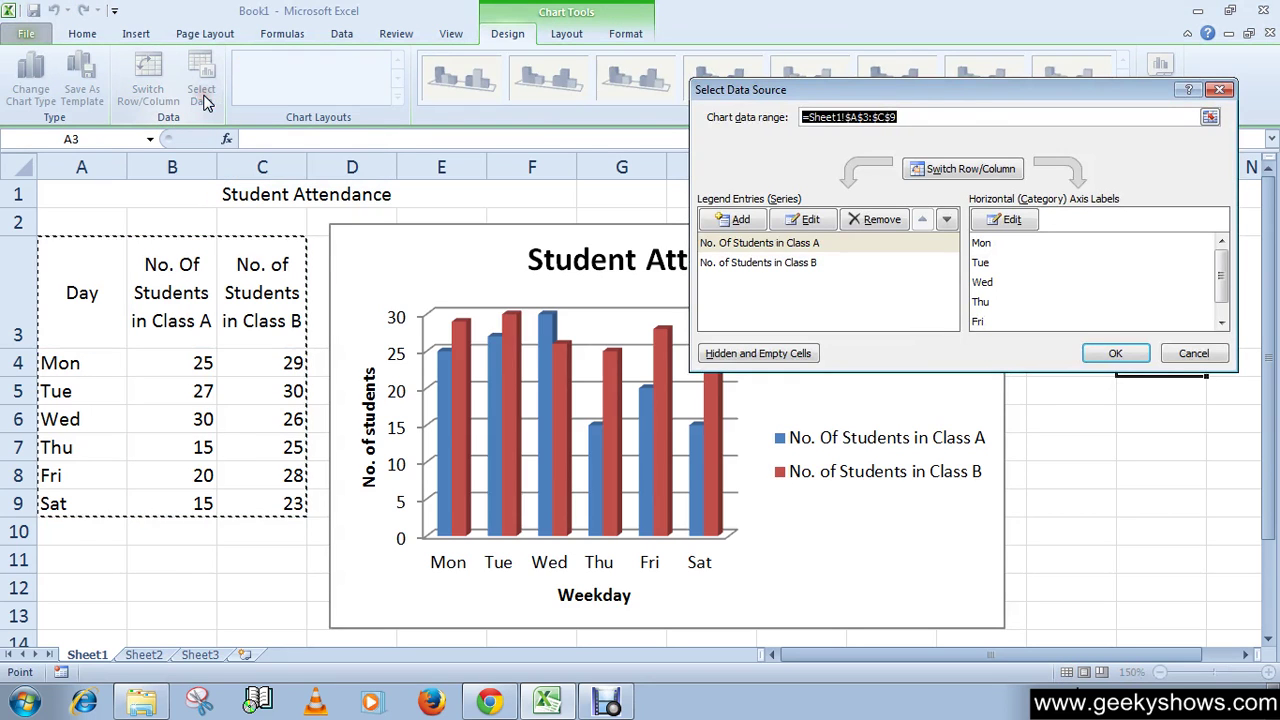
drag(866, 98, 812, 118)
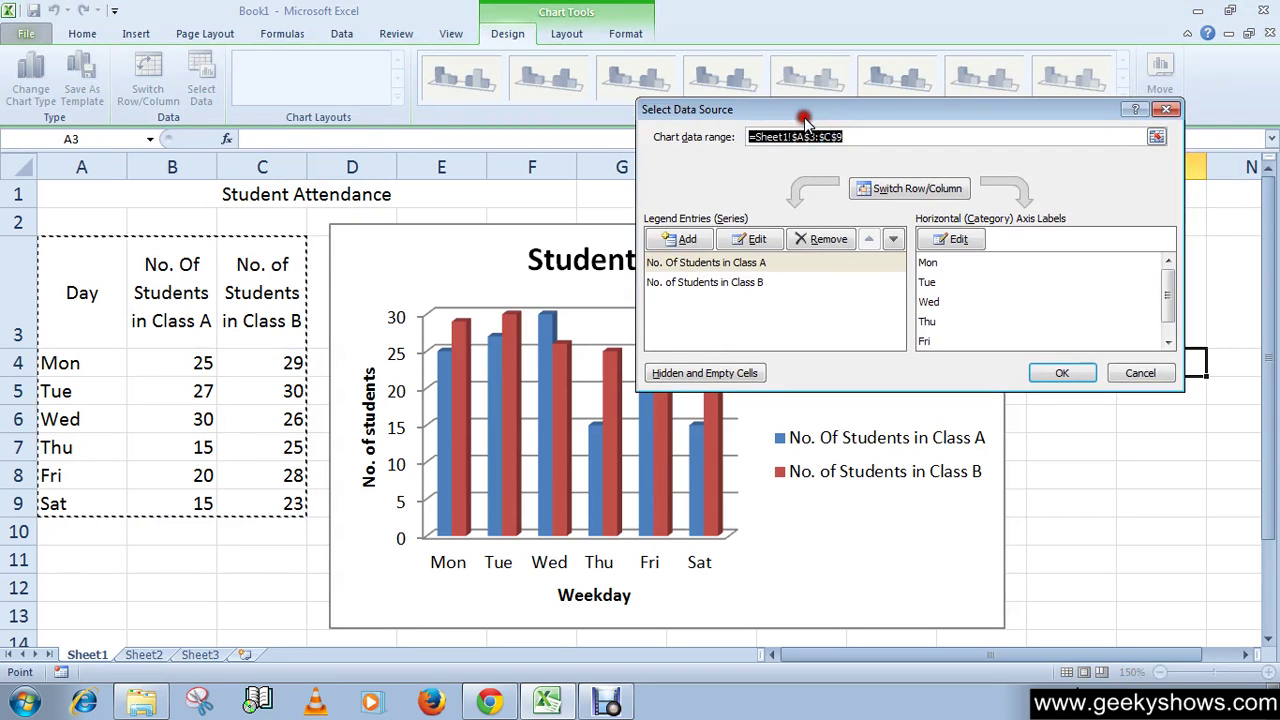
click(727, 263)
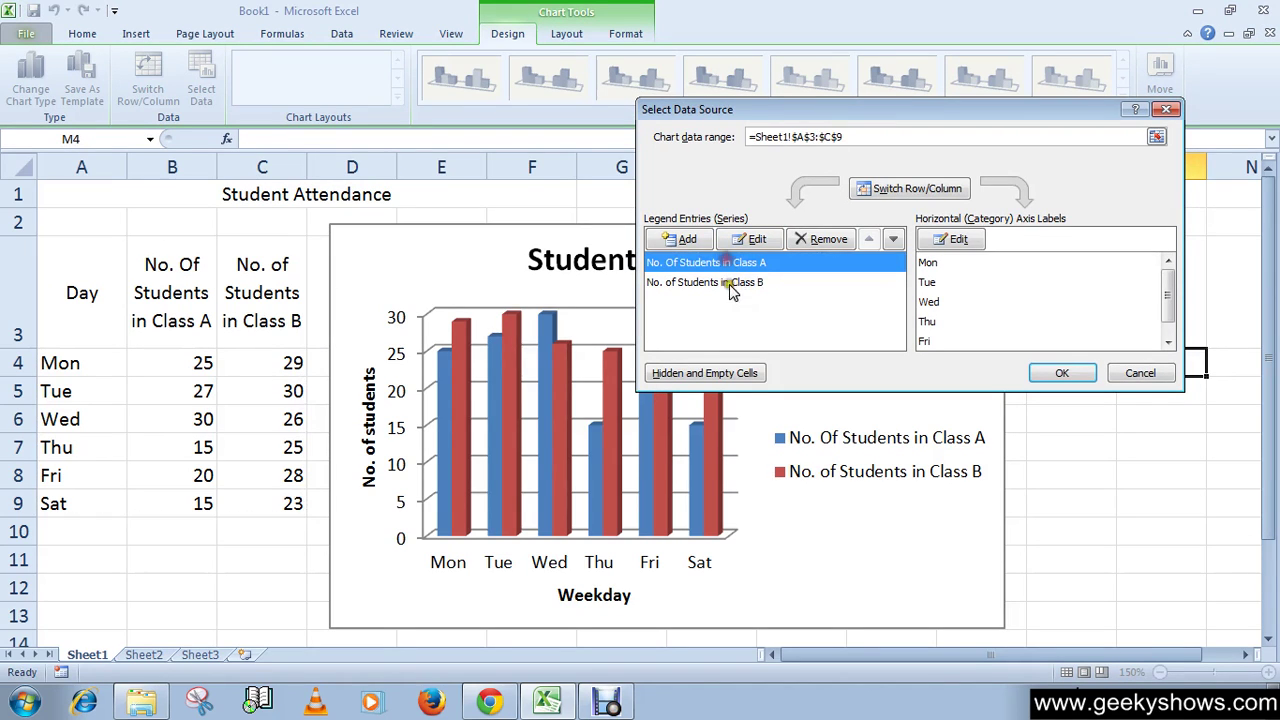
click(736, 282)
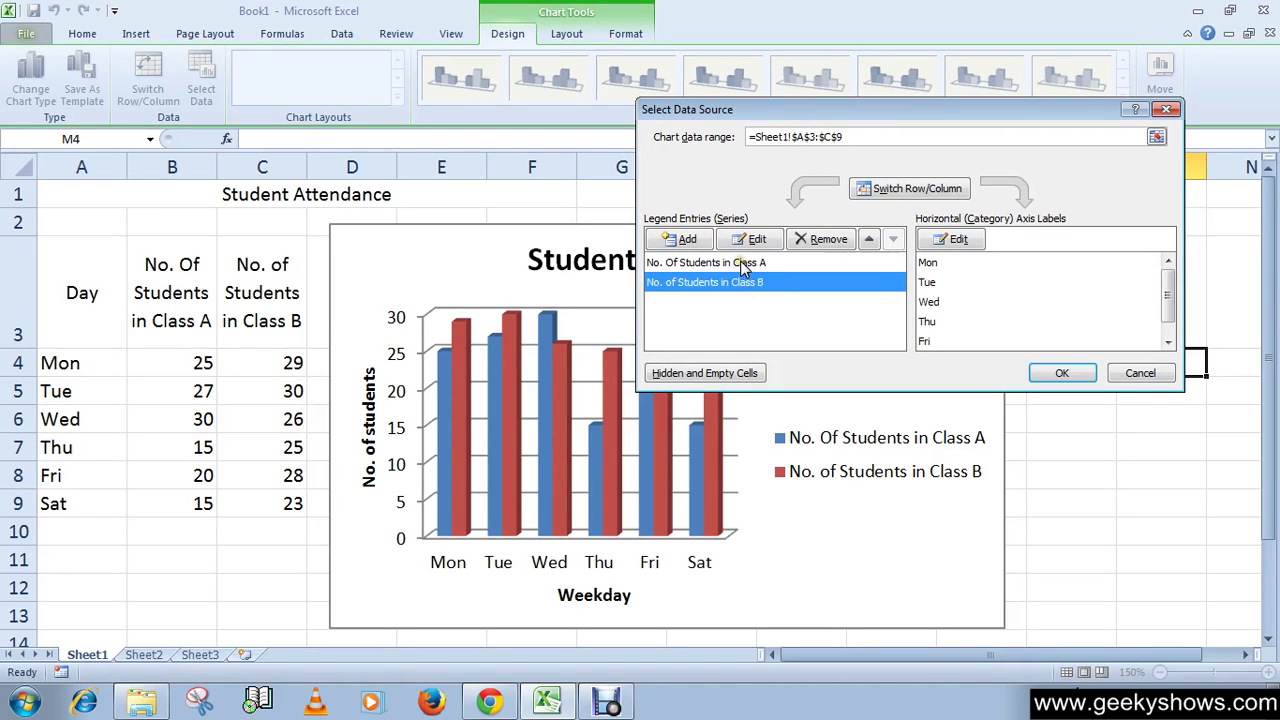
click(741, 264)
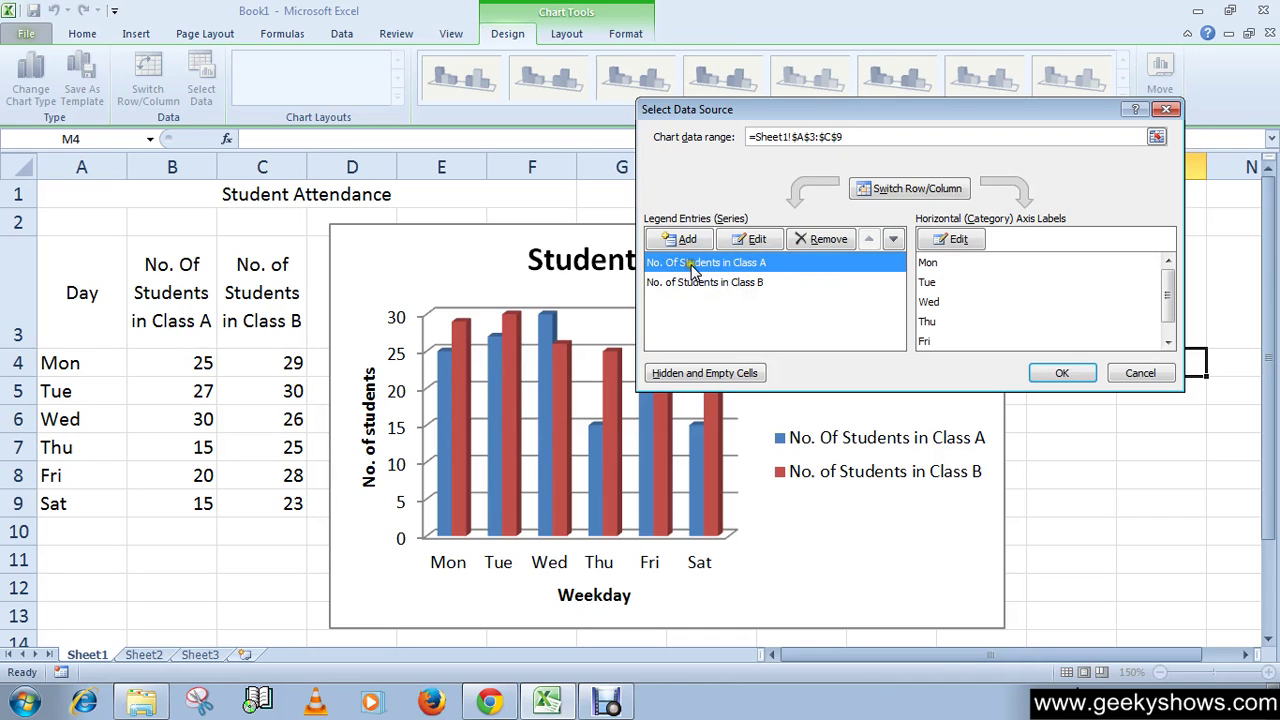
click(767, 266)
click(822, 243)
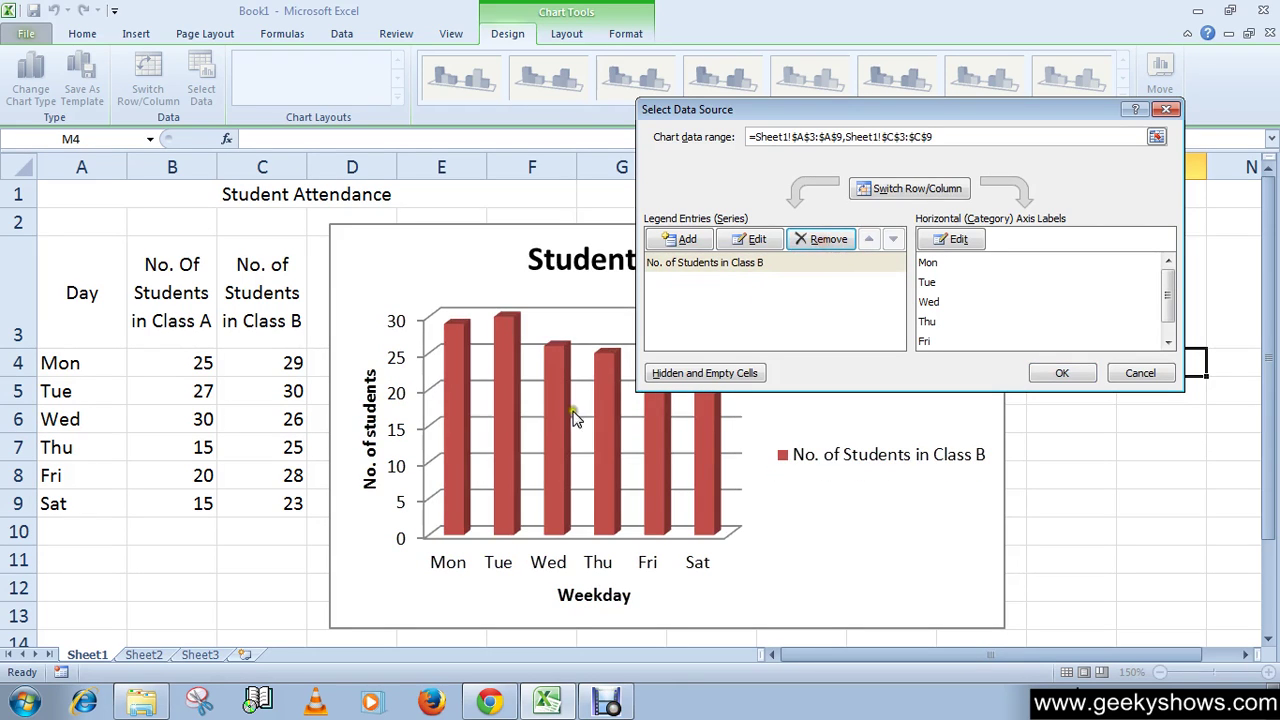
drag(867, 114, 885, 36)
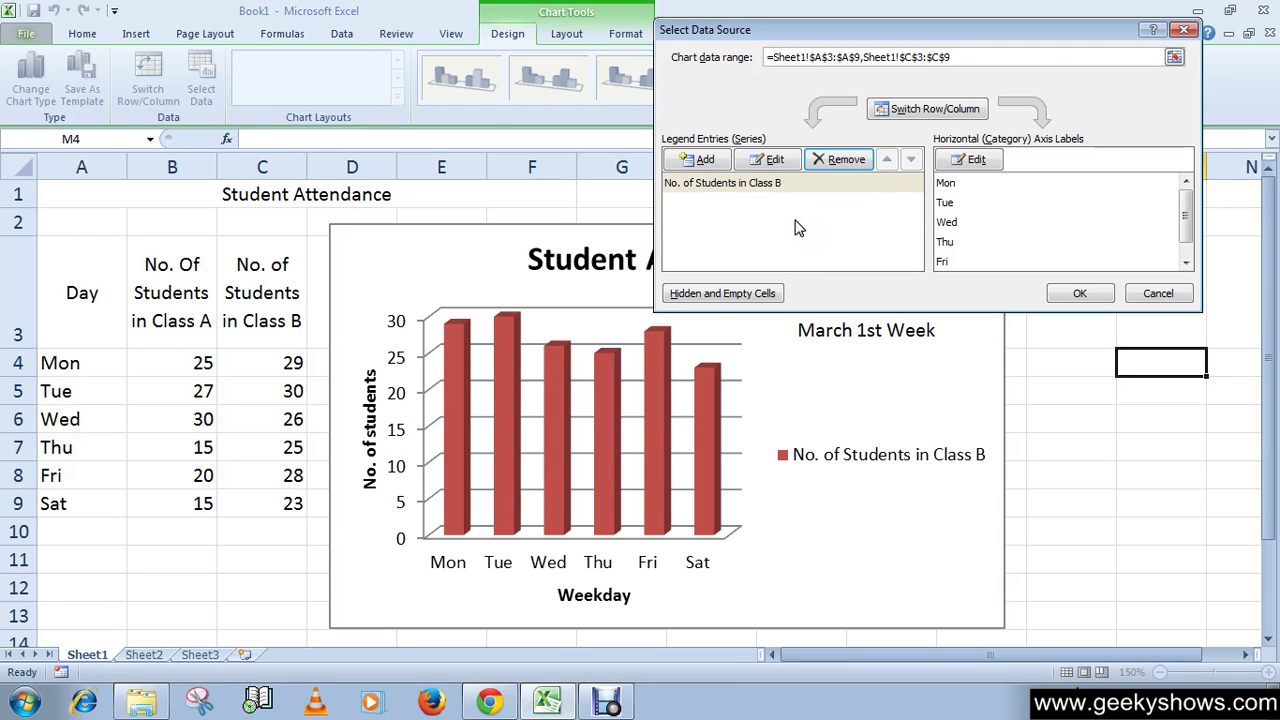
click(764, 186)
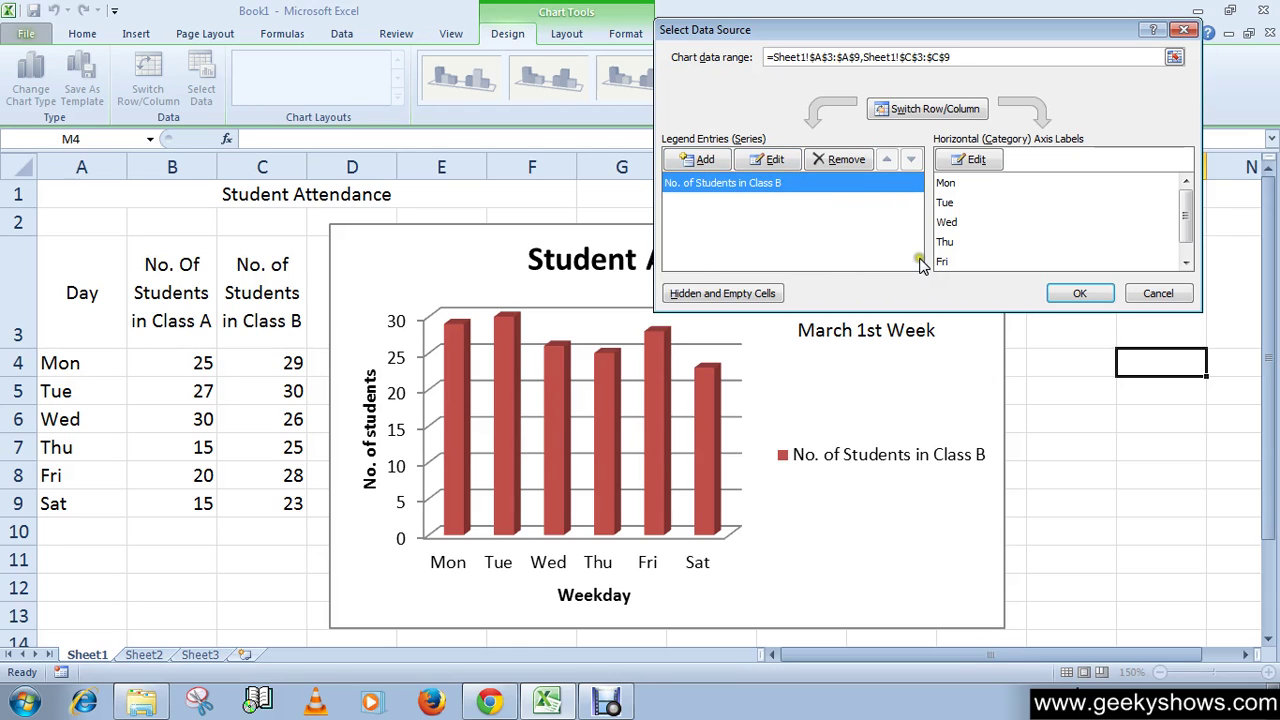
click(948, 185)
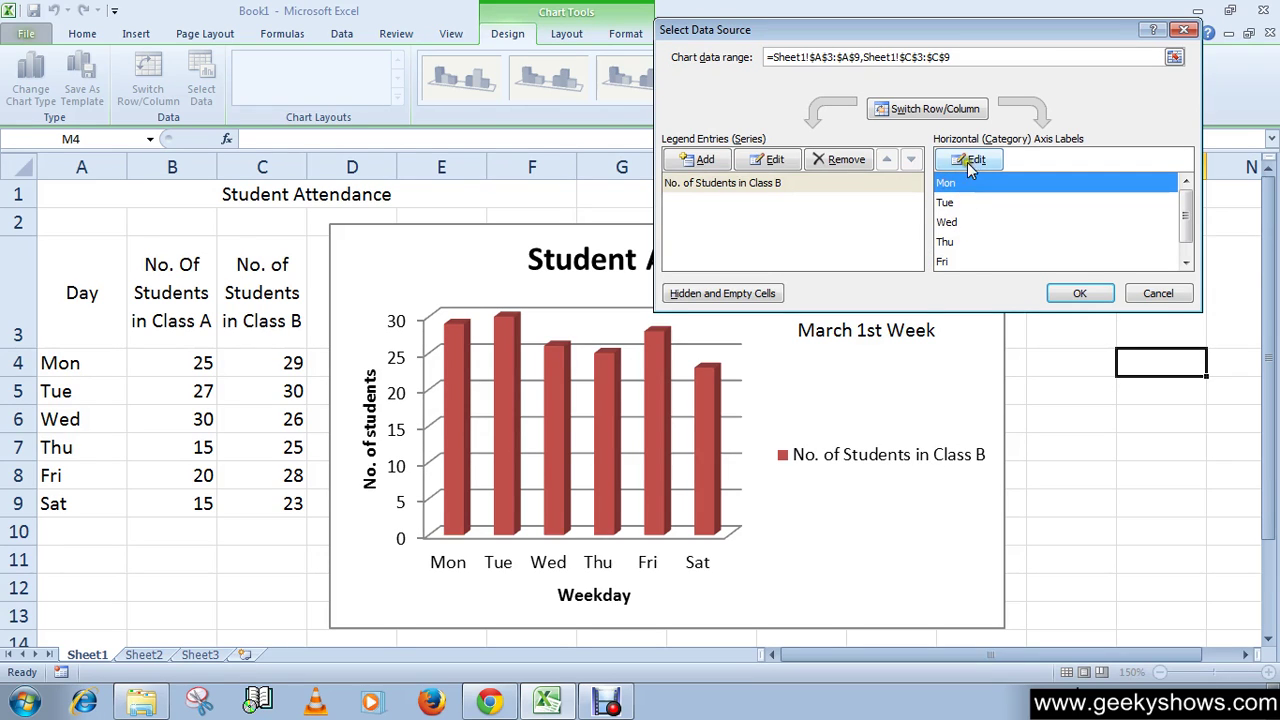
click(957, 210)
click(955, 242)
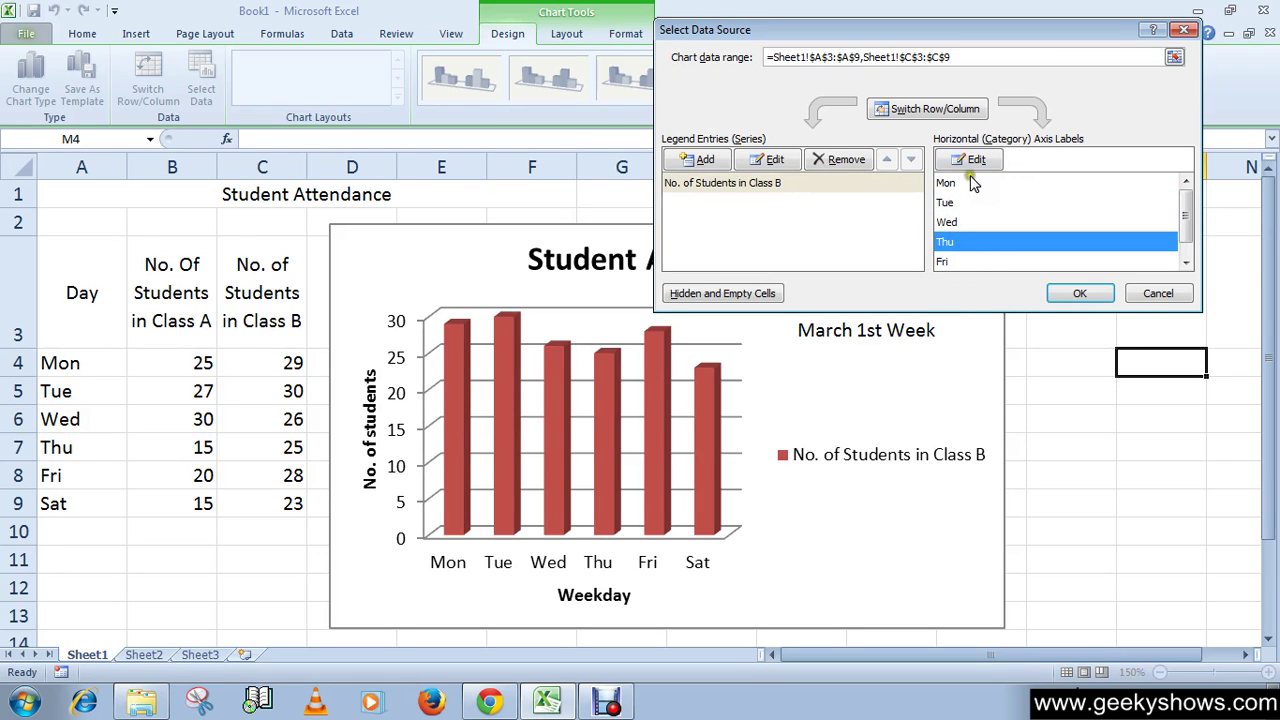
click(963, 184)
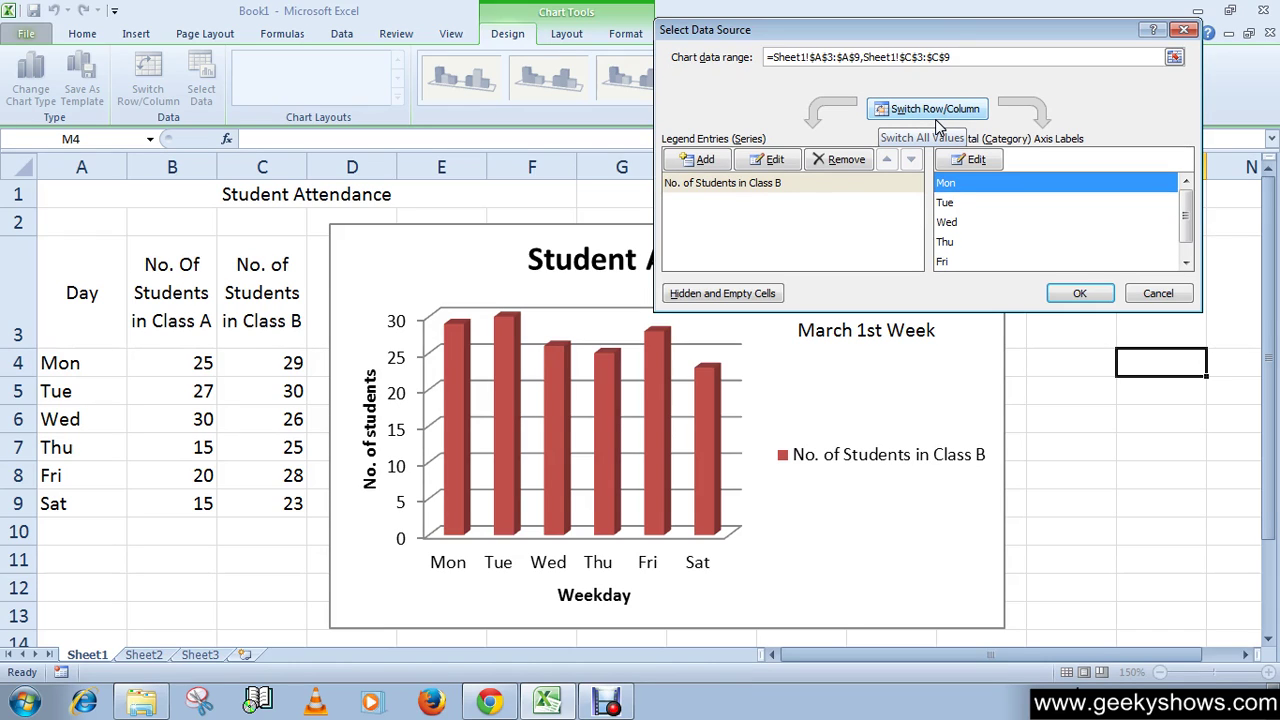
Switch rows and columns so Mon–Sat become series, then cancel the data source changes
click(866, 204)
click(928, 110)
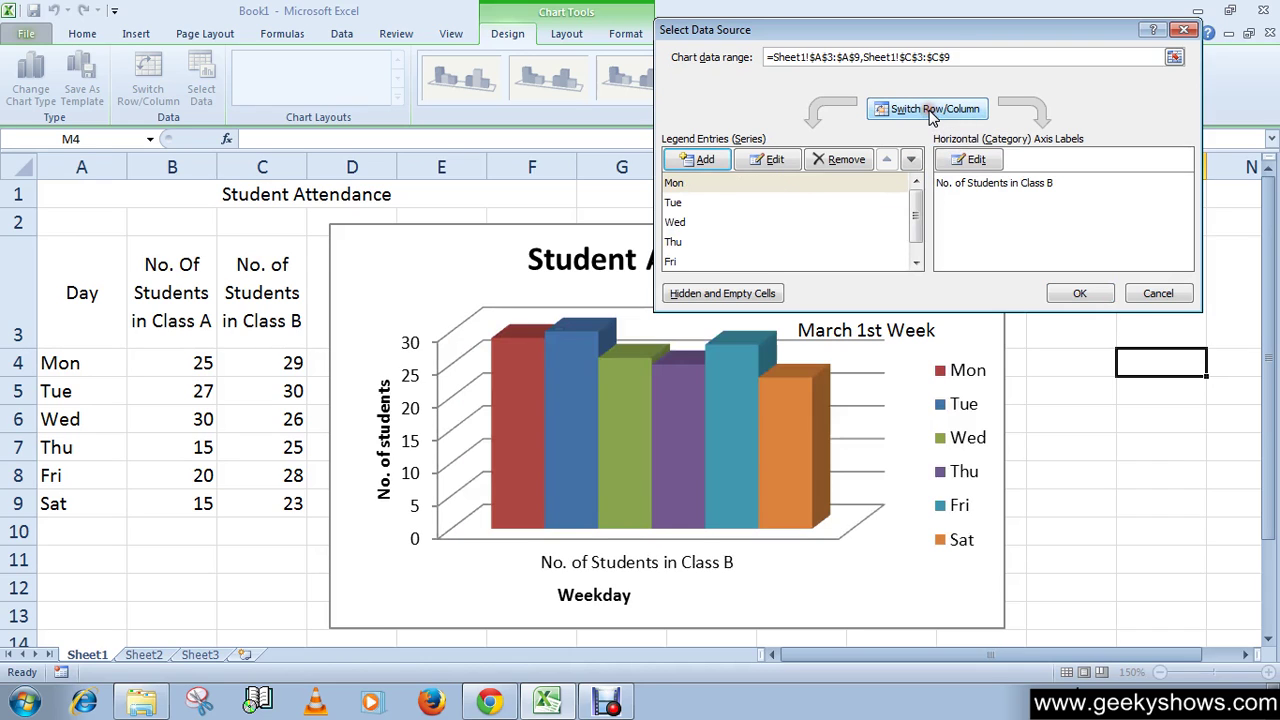
click(692, 184)
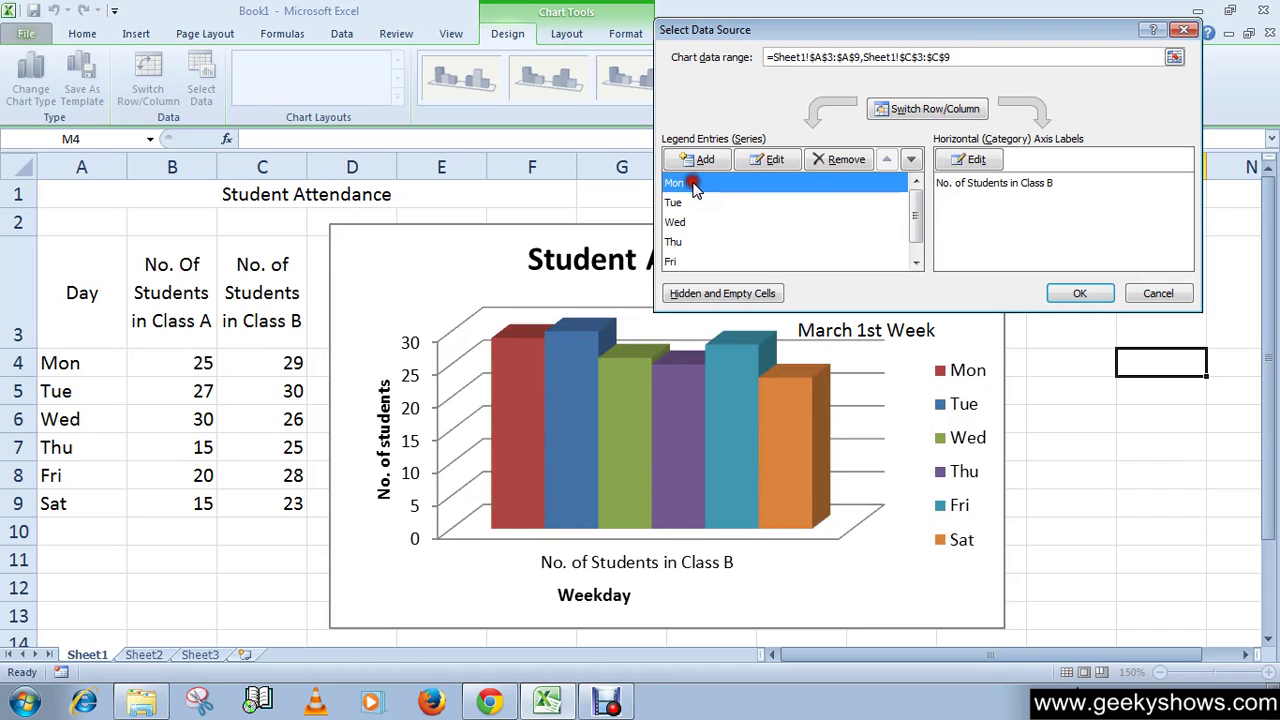
click(694, 202)
click(689, 185)
click(694, 200)
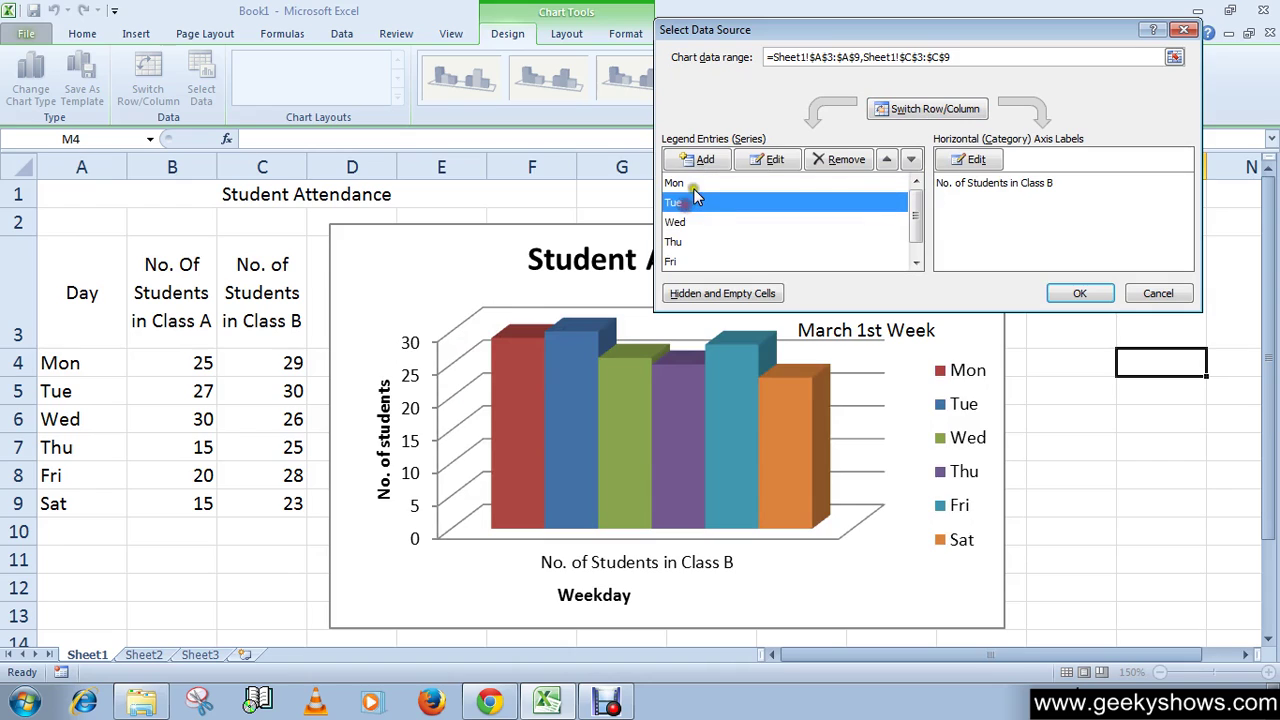
click(679, 183)
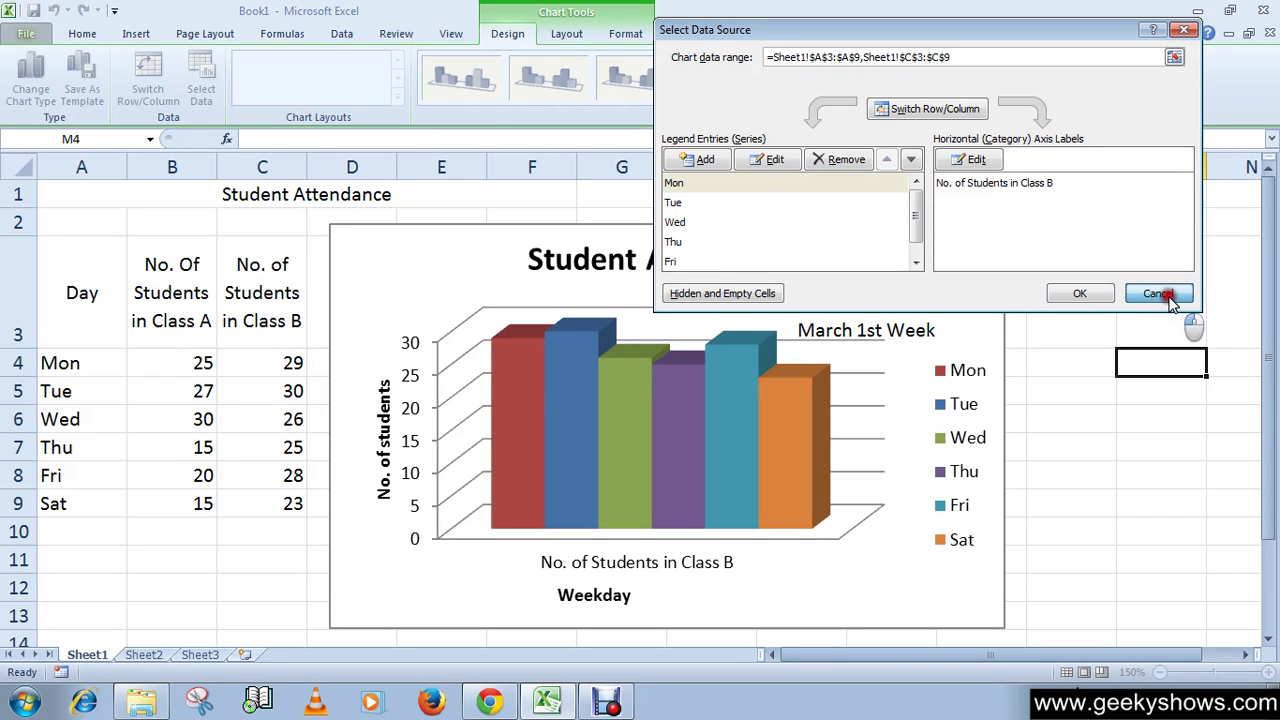
click(1168, 300)
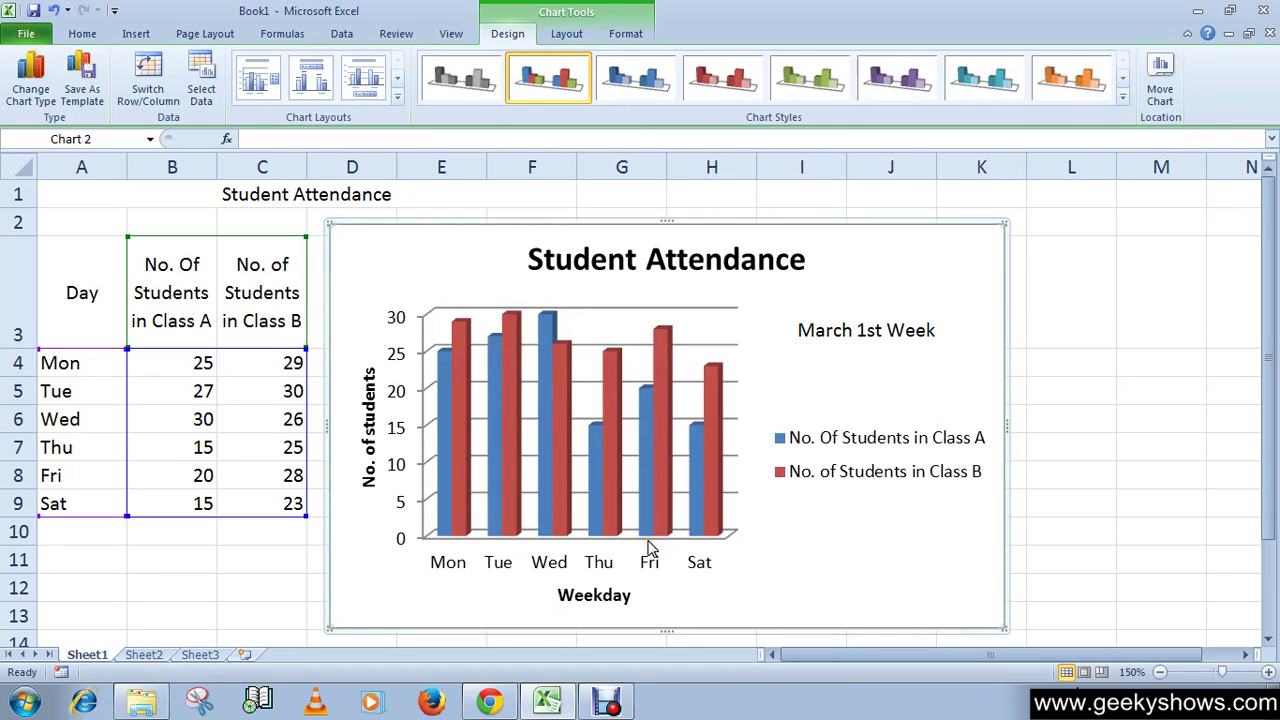